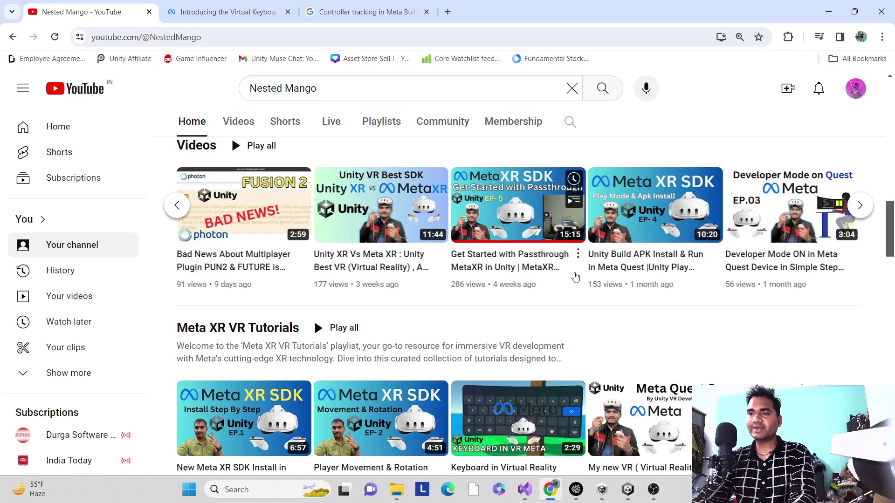
Switch to the Unity editor and save the Meta XR SDKS scene
key("alt+Tab")
key("ctrl+s")
left_click(389, 287)
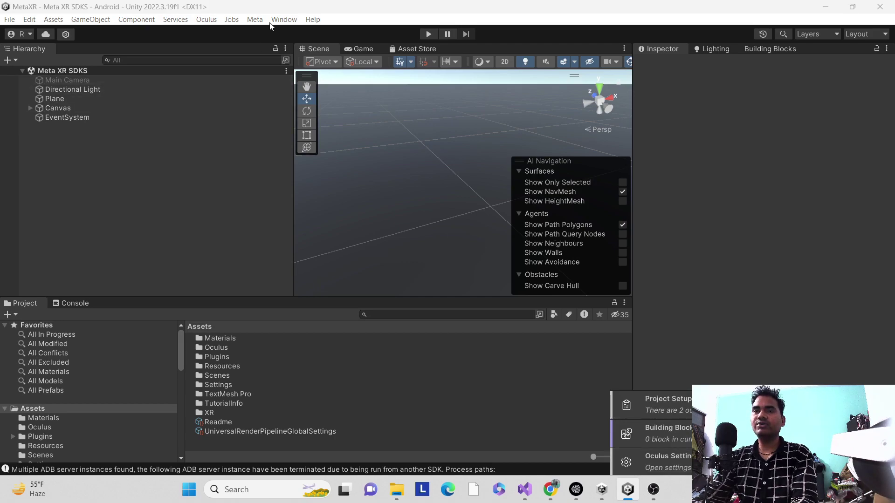
Open Meta's Building Blocks and add the Controller Tracking block to the scene
left_click(206, 19)
mouse_move(224, 45)
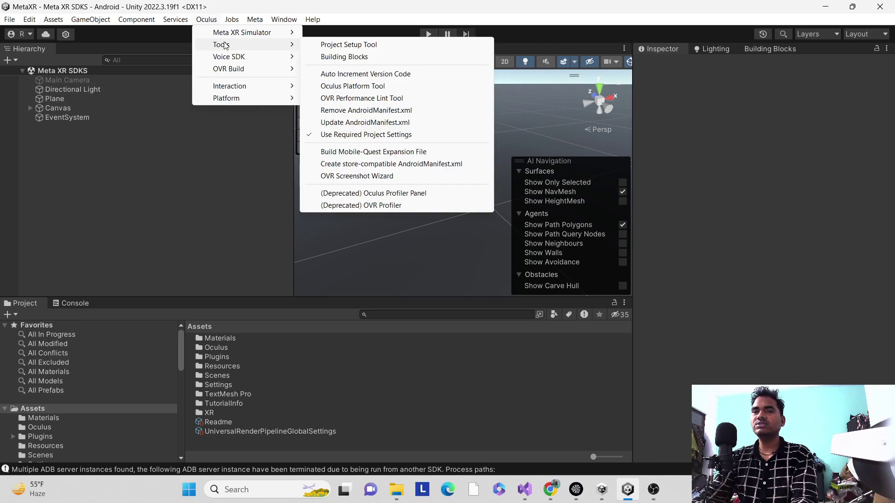
left_click(357, 58)
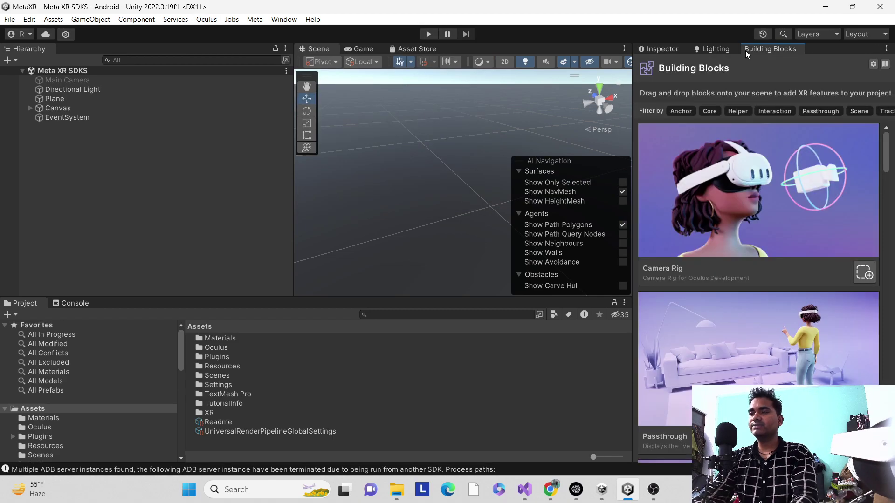
scroll(790, 204, "down", 10)
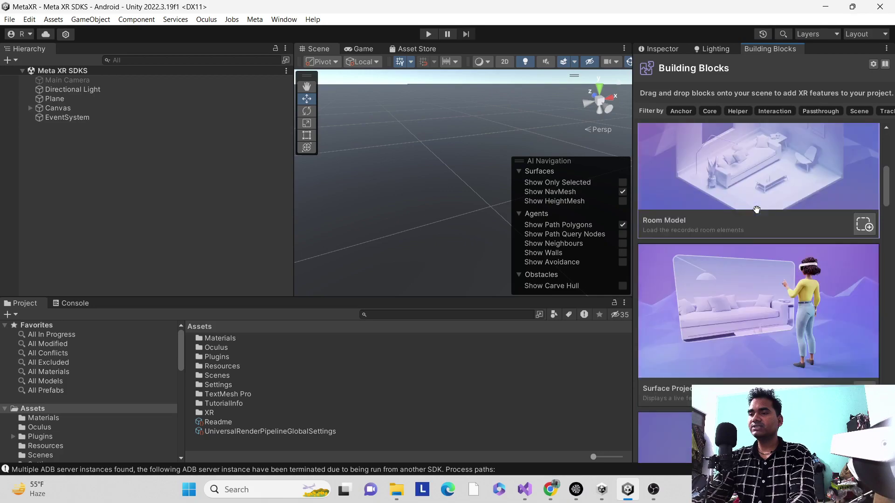
scroll(757, 210, "down", 6)
left_click(866, 345)
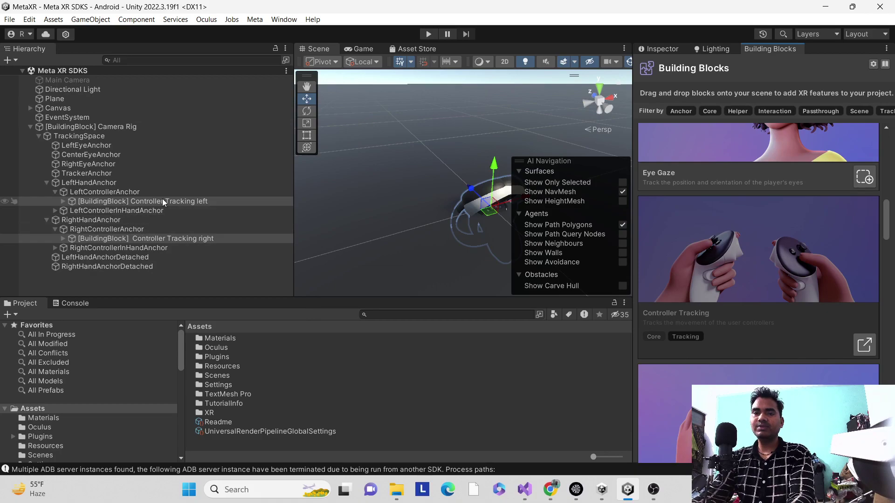
Frame the right Controller Tracking object, and examine the Camera Rig's OVR Manager settings, including the Hand Tracking Support options and build settings
double_click(192, 239)
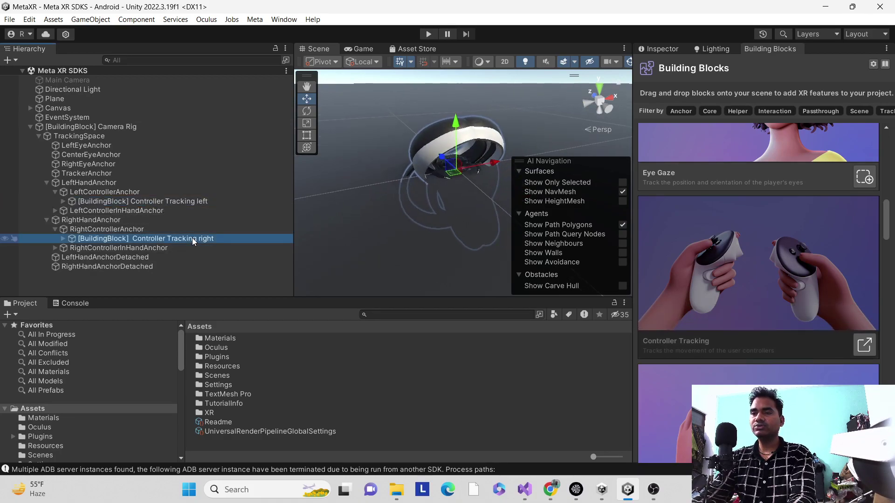
left_click(124, 130)
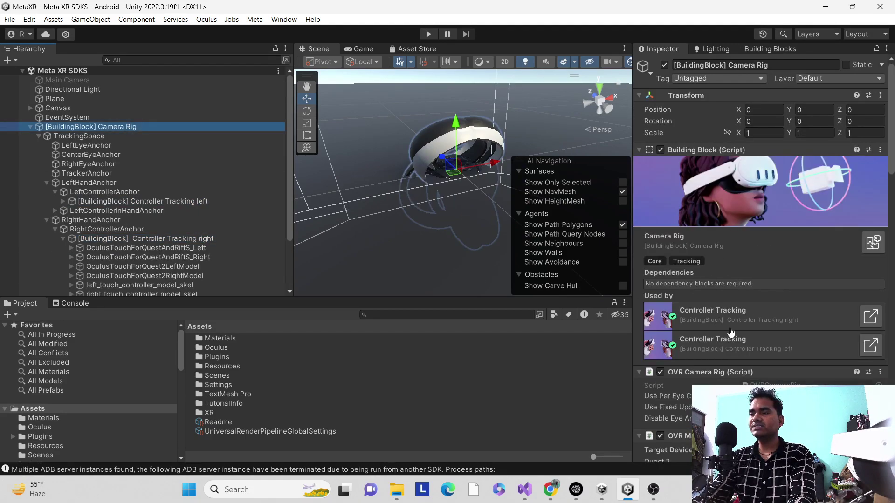
scroll(730, 332, "down", 2)
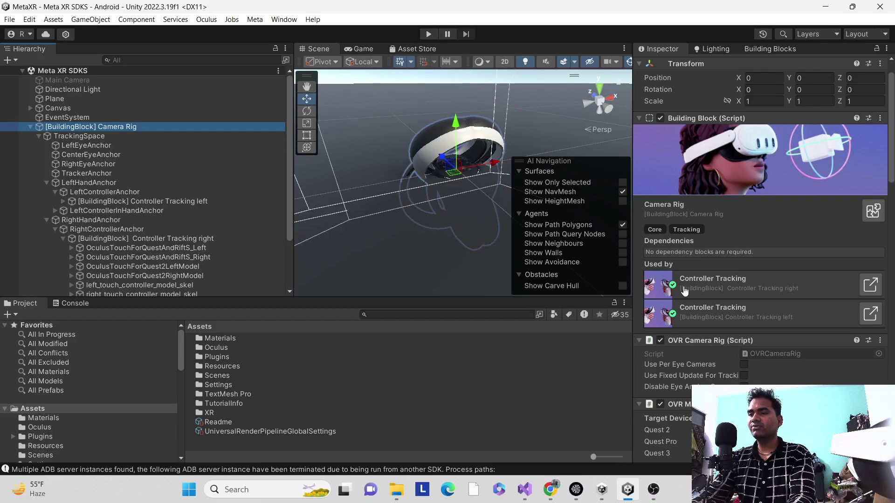
scroll(737, 223, "down", 5)
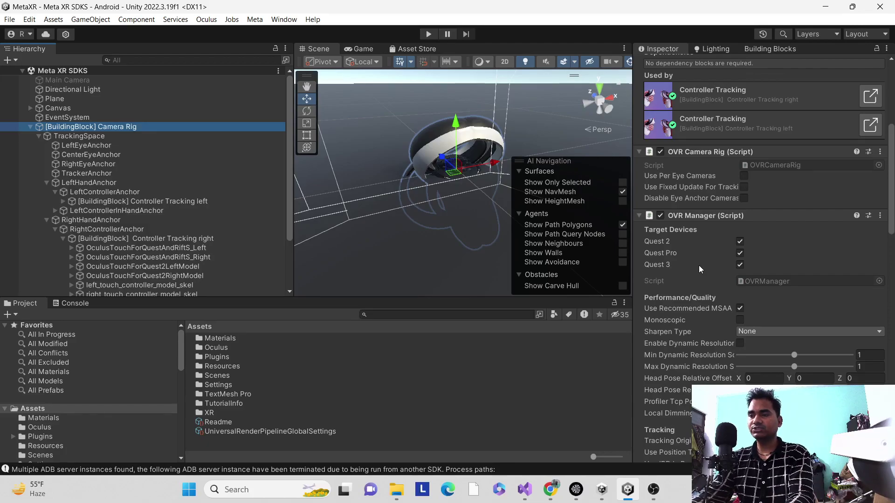
scroll(698, 264, "down", 15)
scroll(714, 287, "down", 5)
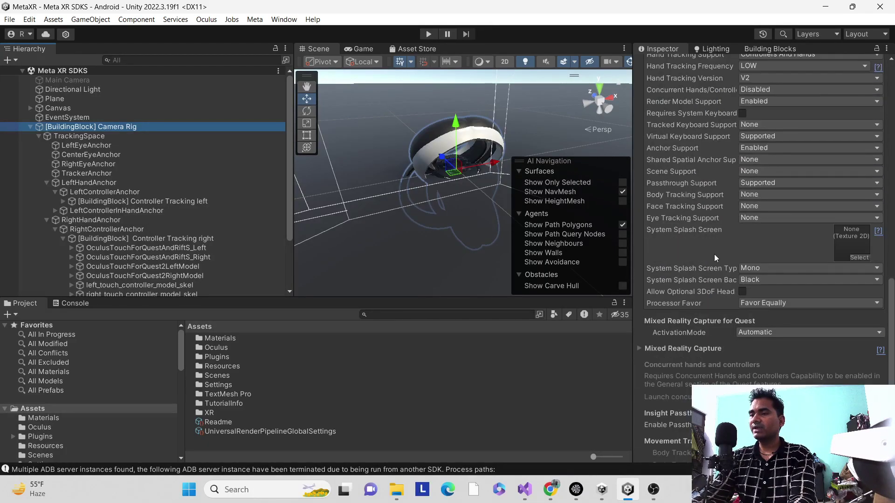
scroll(734, 209, "up", 7)
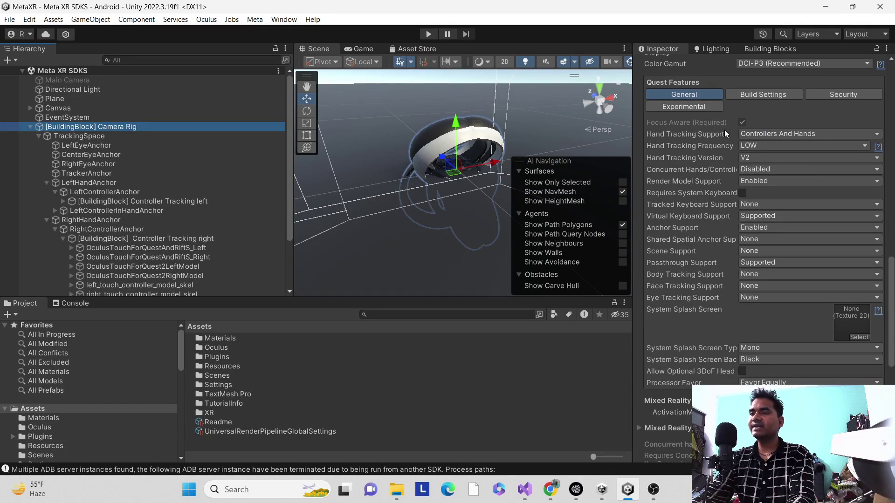
left_click(761, 135)
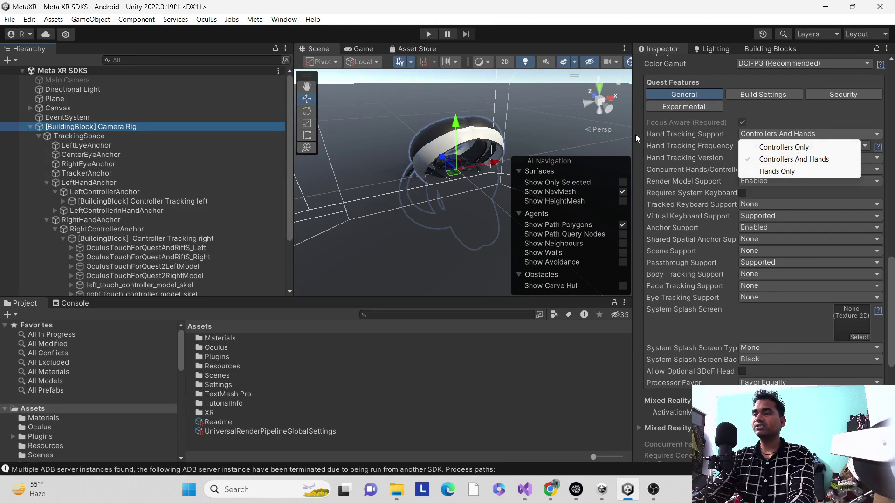
left_click(748, 95)
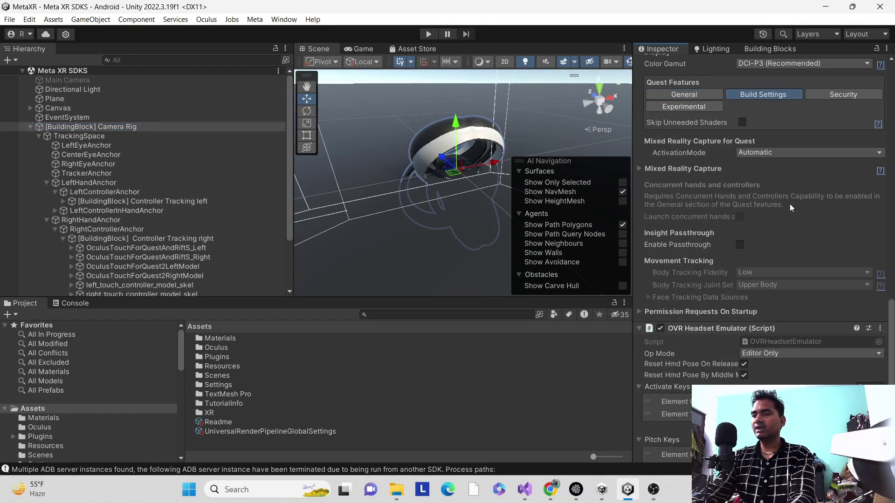
scroll(762, 180, "up", 10)
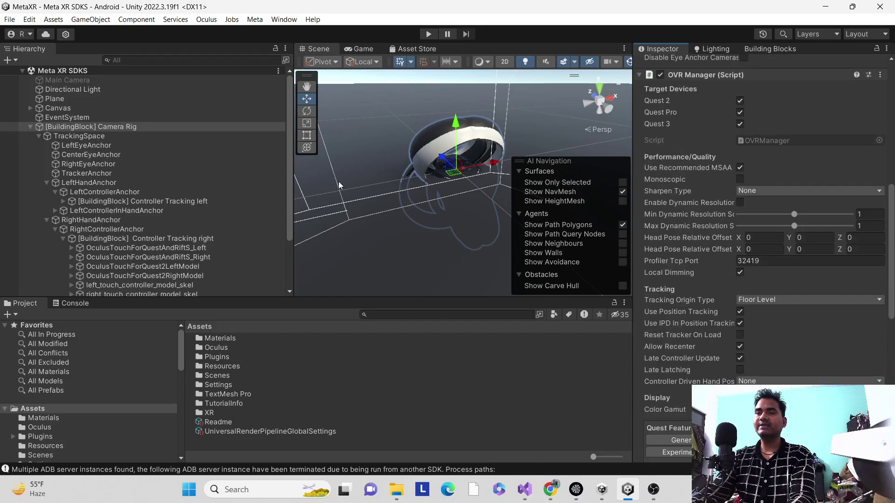
scroll(129, 187, "down", 3)
Examine the controller models under the right Controller Tracking object, including MetaQuestTouchPro_Right's mesh and the button and trigger parts of right_oculus_controller_world
left_click(124, 171)
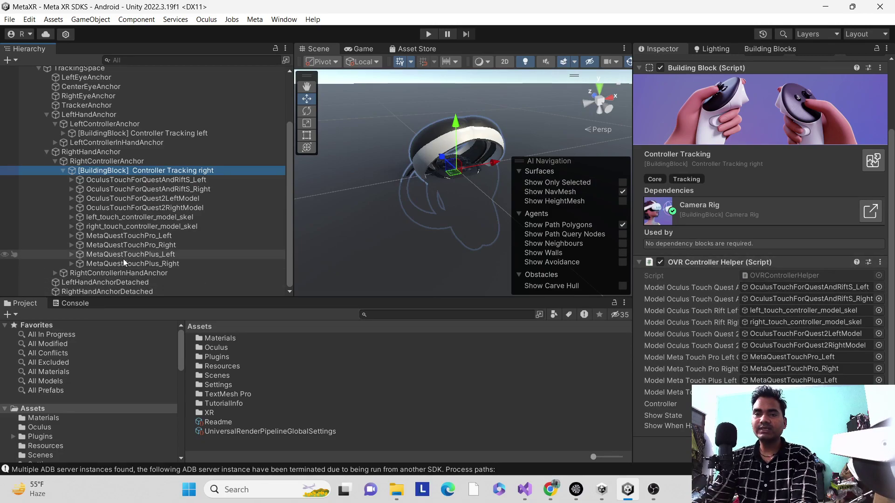
left_click(130, 244)
key("Right")
left_click(159, 273)
scroll(182, 279, "down", 2)
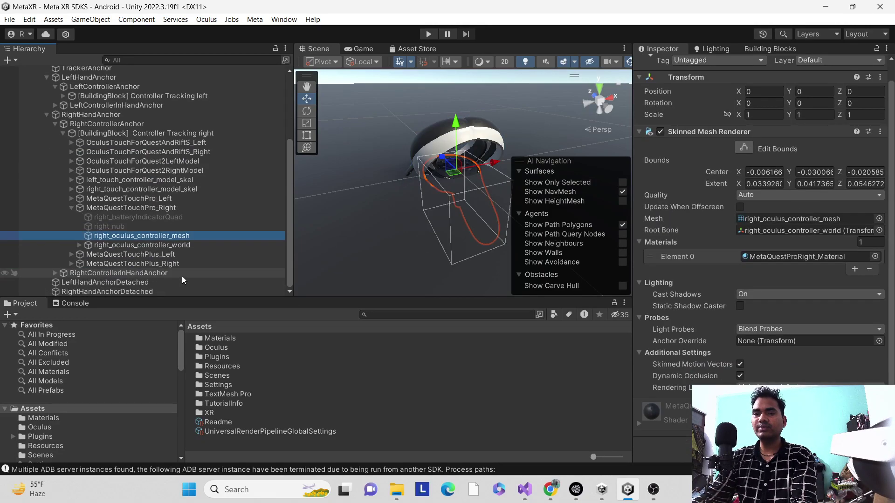
left_click(173, 246)
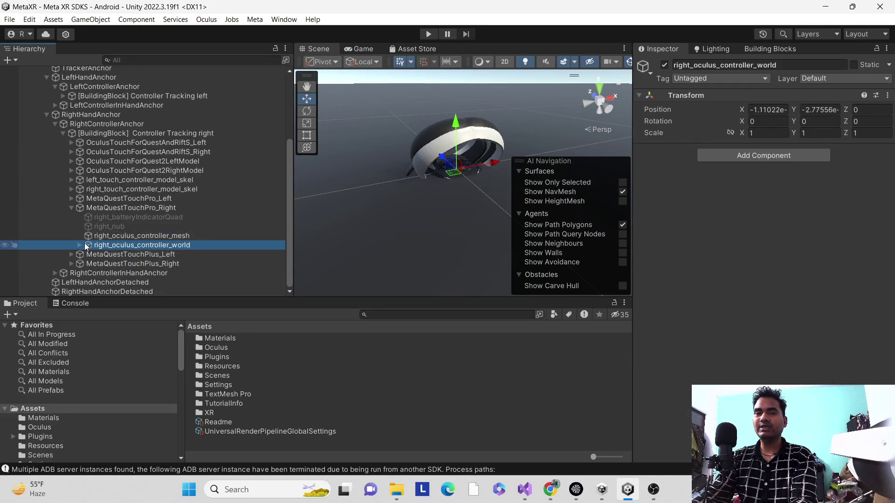
left_click(79, 245)
scroll(137, 244, "down", 3)
left_click(137, 228)
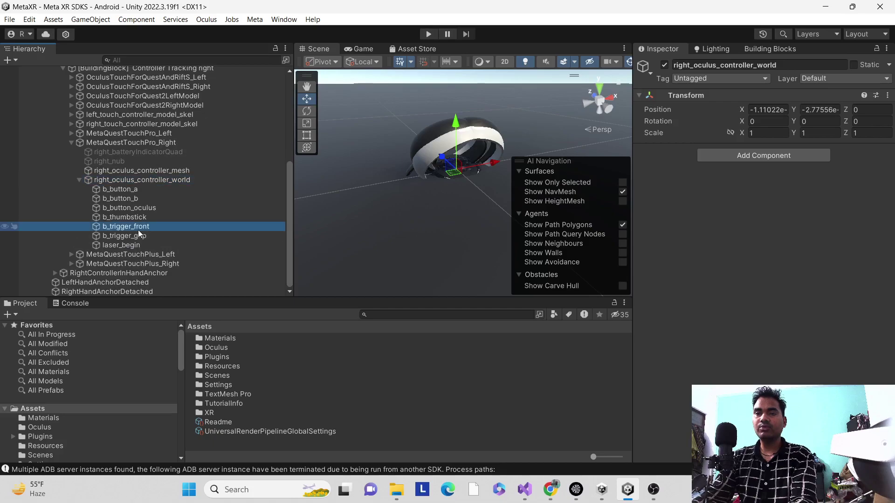
left_click(79, 179)
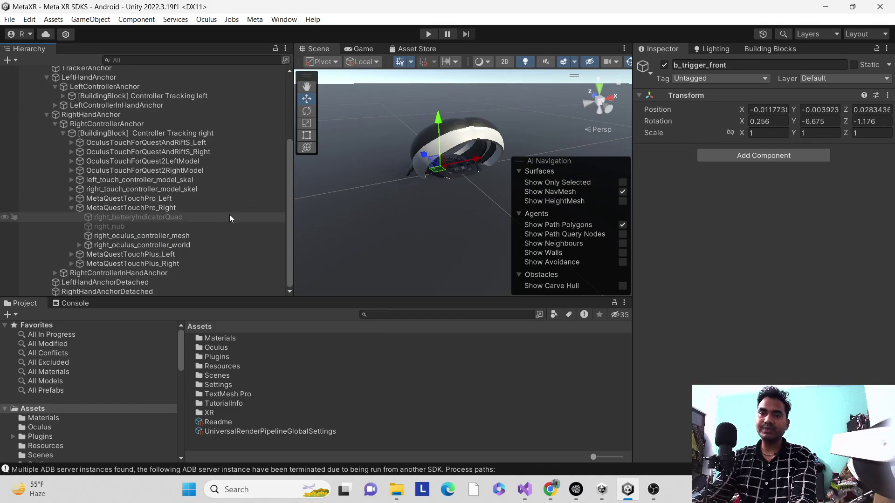
scroll(96, 359, "down", 3)
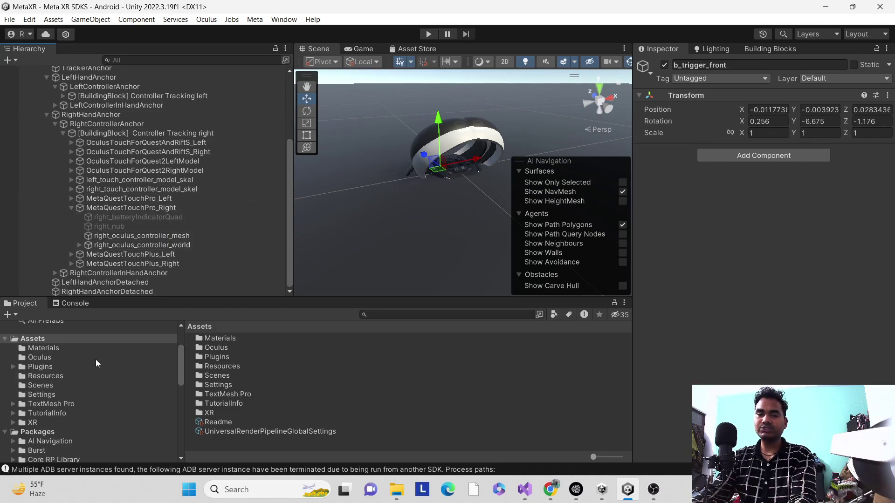
Locate the materials used by the MetaQuestTouchPro controller meshes in the project and show MetaQuestProRight_Material.fbx in File Explorer
left_click(146, 236)
left_click(768, 273)
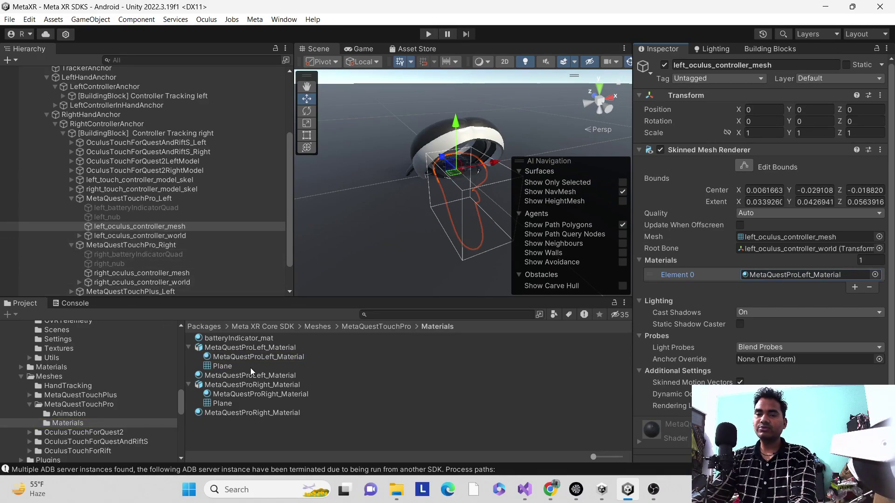
right_click(255, 354)
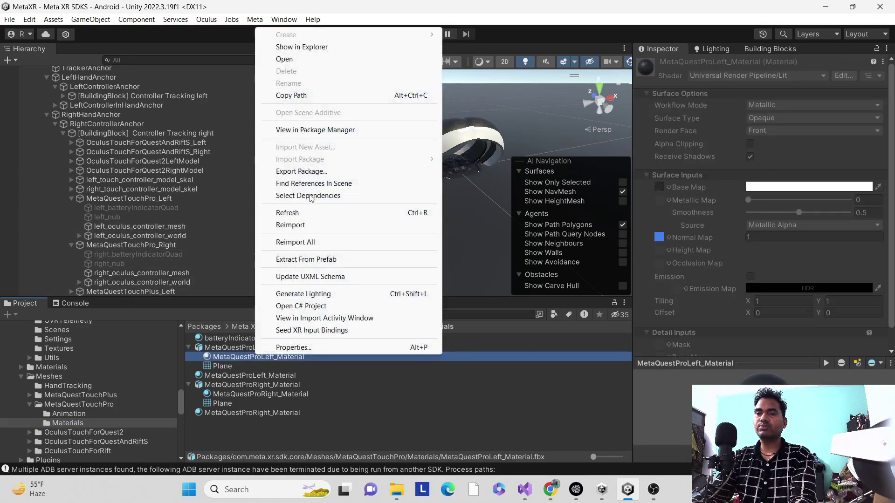
left_click(278, 385)
right_click(278, 385)
left_click(366, 80)
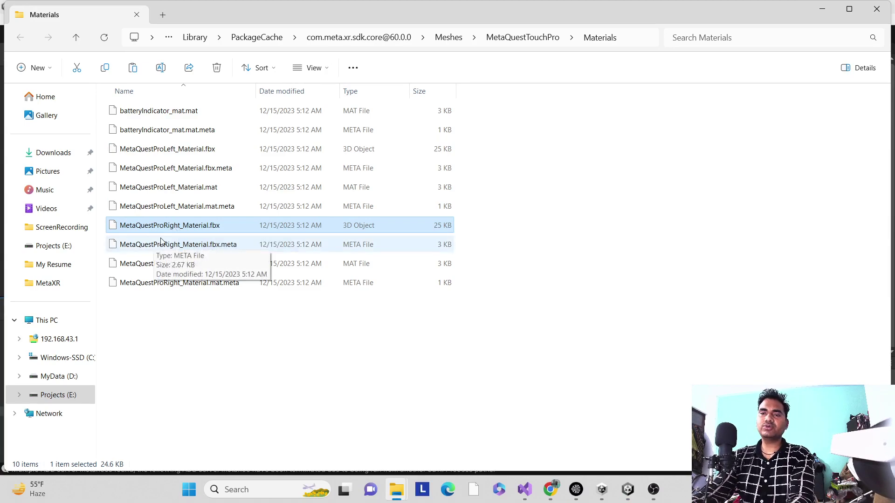
Return to Unity, show the contents of the Materials folder in Assets, and collapse the Camera Rig's hierarchy
key("alt+Tab")
scroll(67, 396, "up", 5)
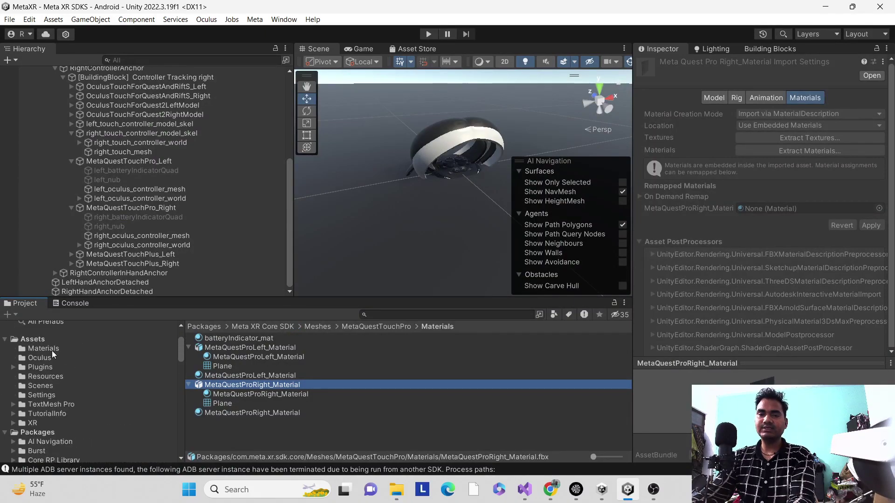
left_click(52, 350)
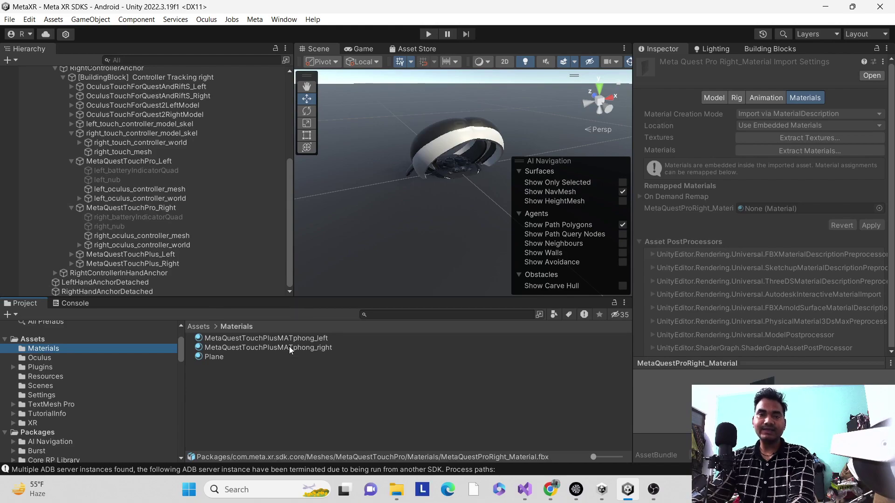
scroll(163, 154, "up", 5)
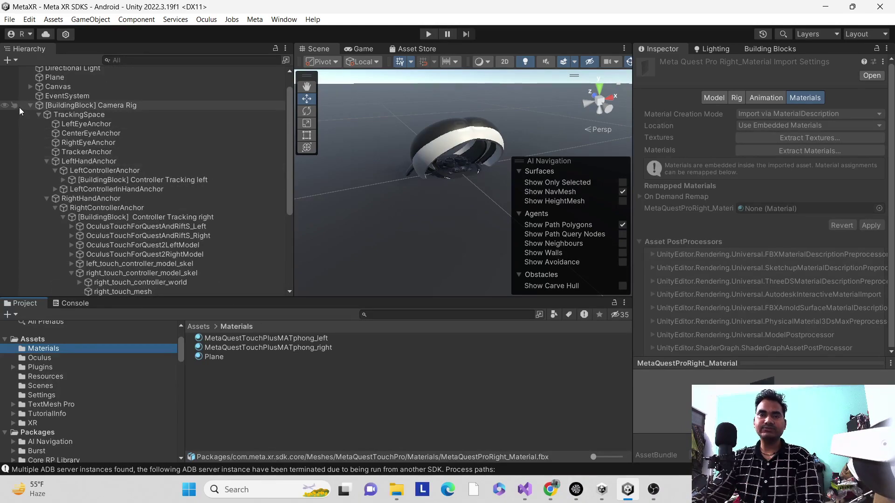
left_click(31, 106)
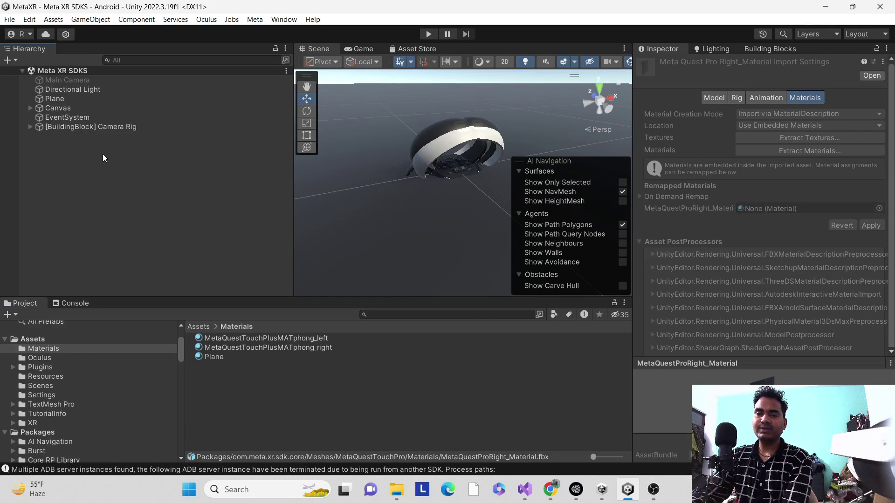
Inspect the Camera Rig and the MetaQuestTouchPlusMATphong_right material, and check the rendering commands available for materials
left_click(111, 125)
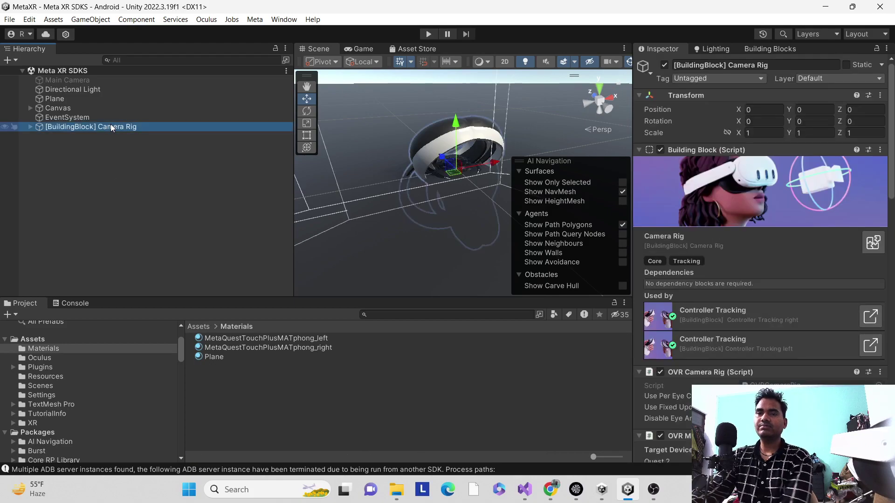
left_click(277, 350)
left_click(30, 19)
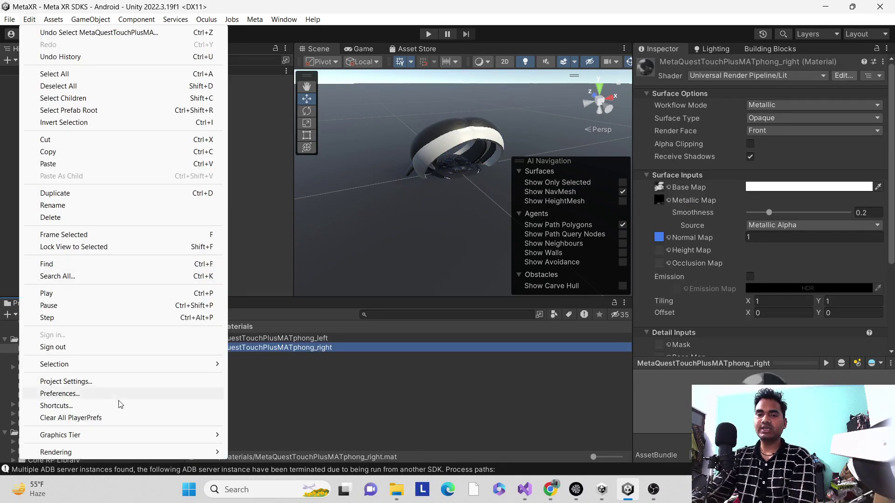
mouse_move(219, 453)
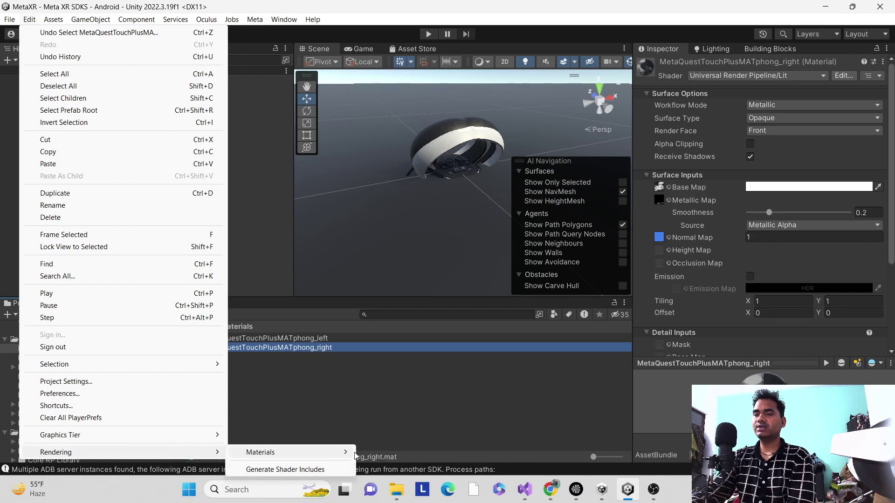
left_click(417, 390)
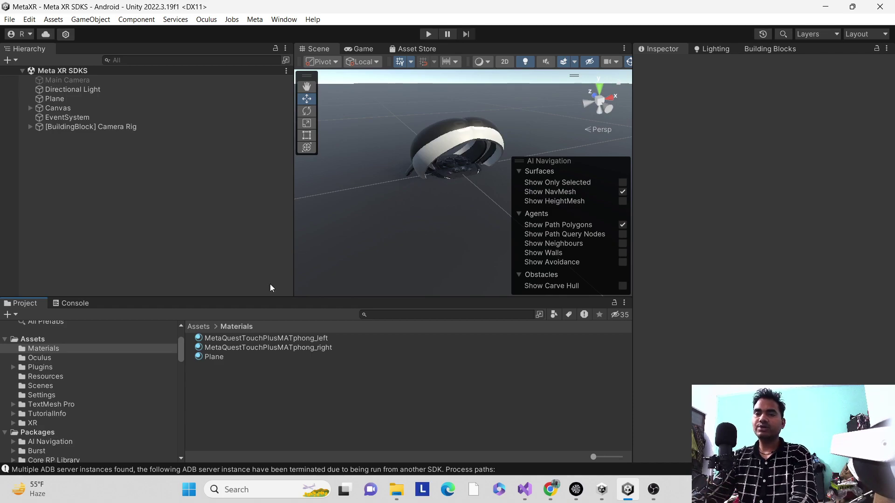
scroll(122, 375, "down", 3)
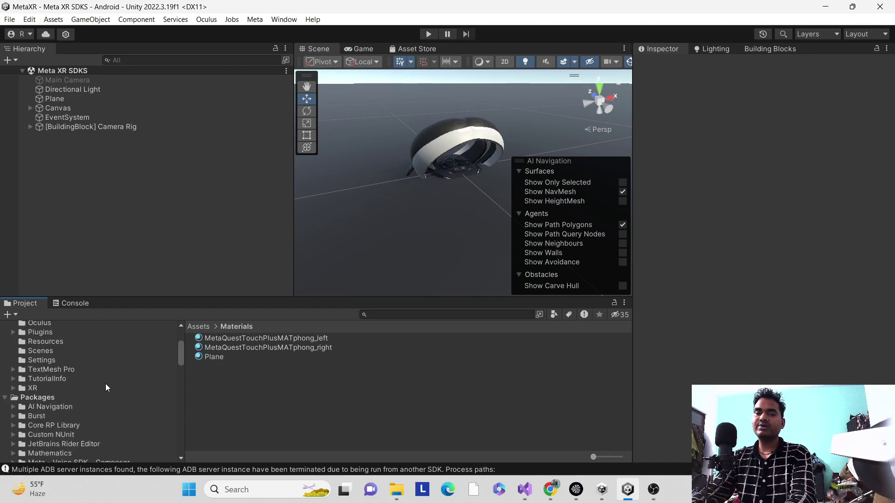
scroll(93, 368, "up", 3)
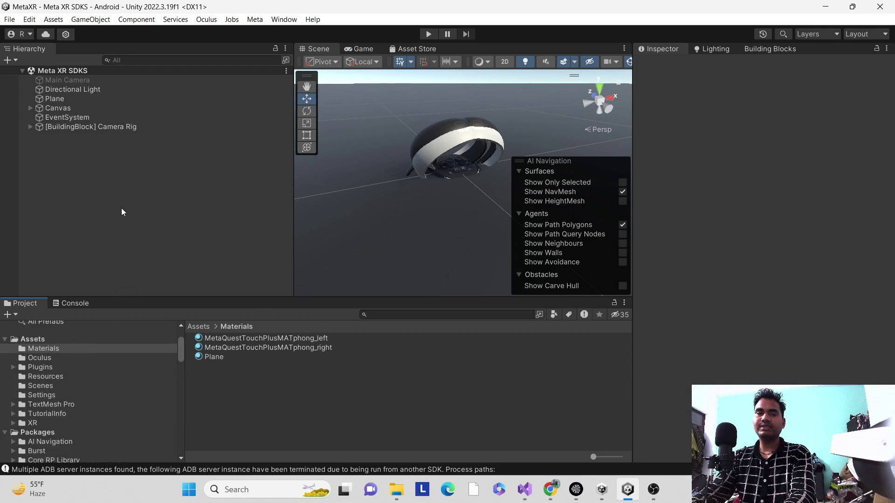
Add the Hand Tracking building block to the scene
left_click(459, 188)
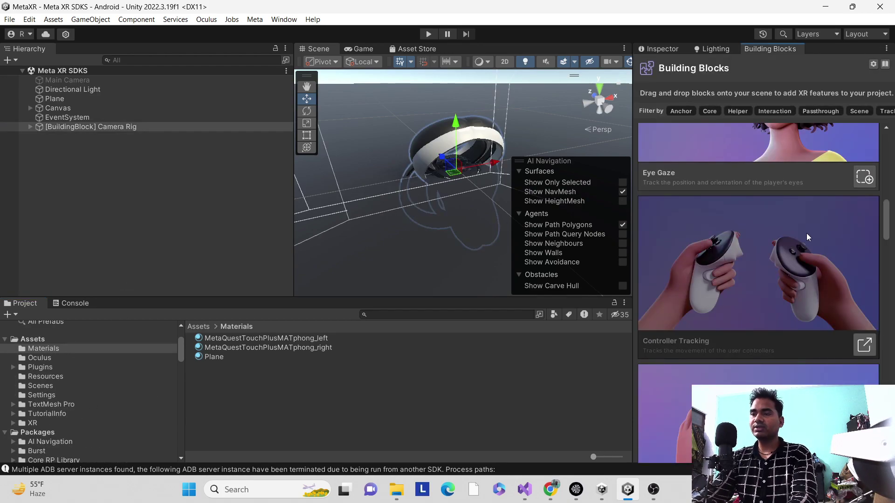
scroll(809, 231, "down", 3)
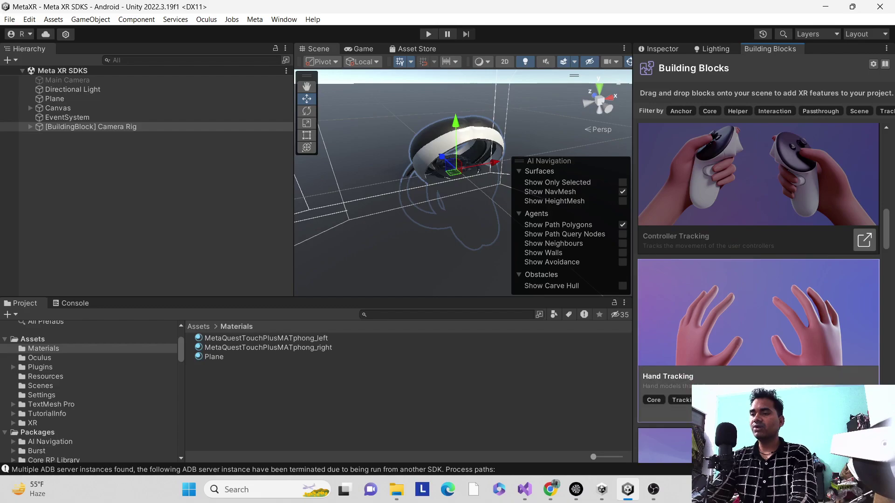
left_click_drag(755, 317, 172, 266)
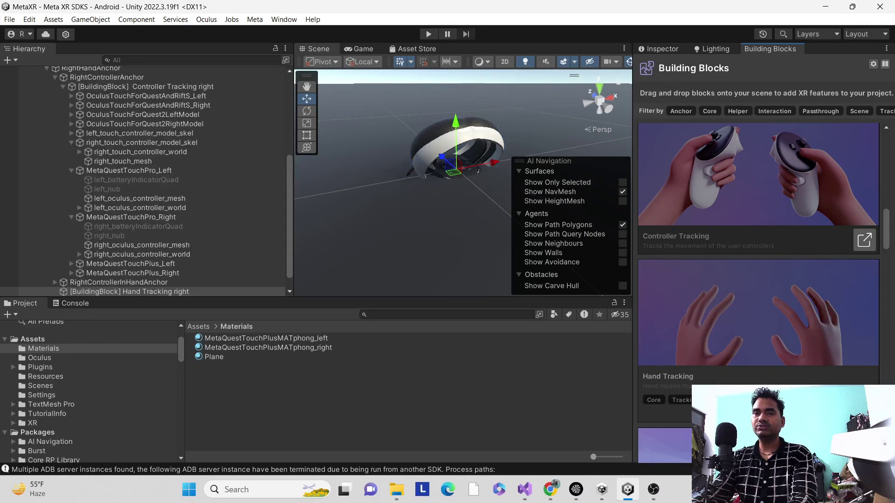
Inspect the right and left Hand Tracking objects and examine the DefaultHandMaterial settings on the left one
left_click(142, 275)
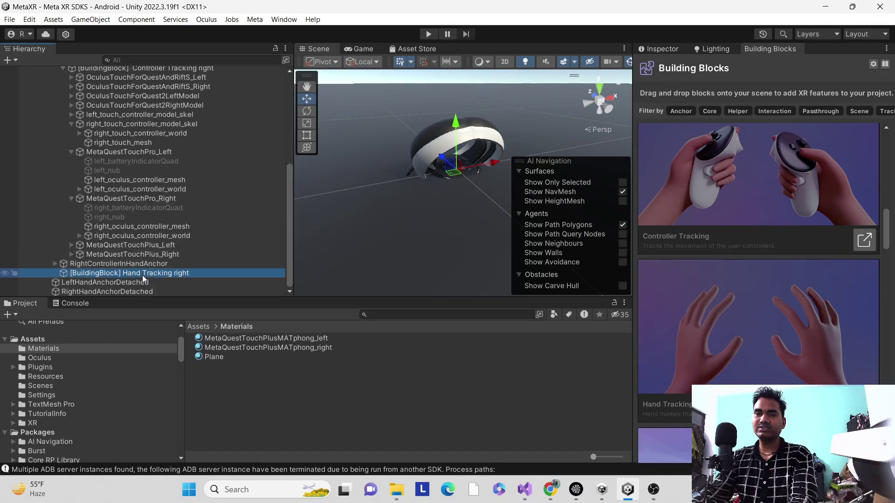
scroll(107, 149, "up", 3)
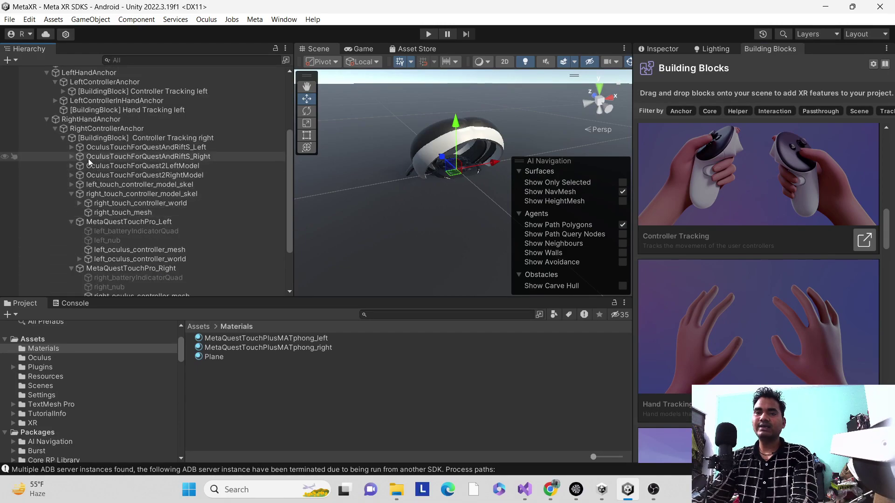
scroll(177, 141, "up", 5)
left_click(135, 220)
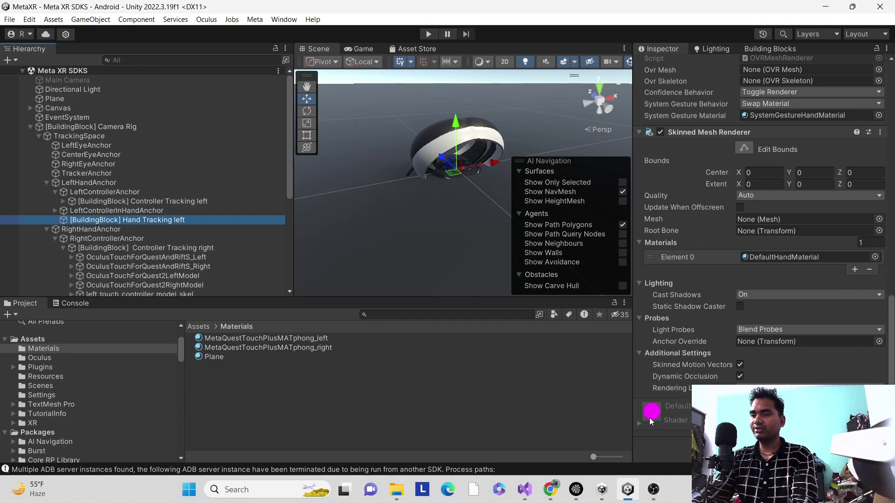
left_click(638, 425)
scroll(662, 279, "down", 4)
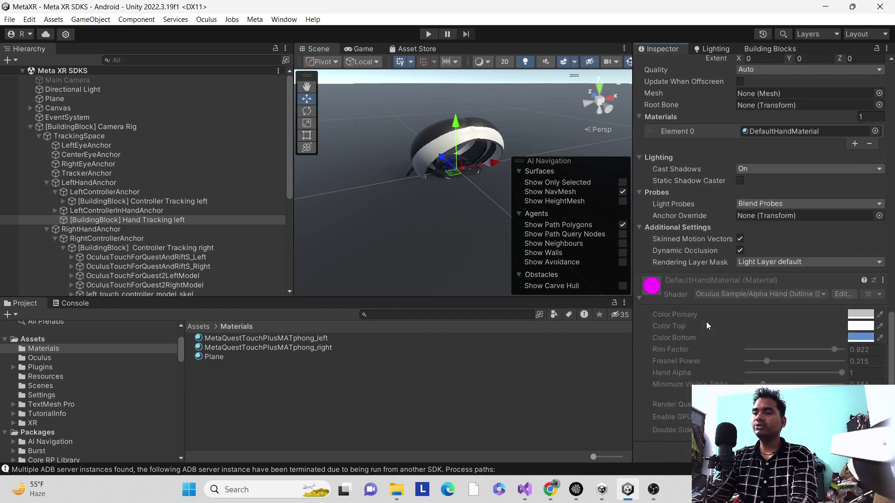
scroll(681, 205, "up", 3)
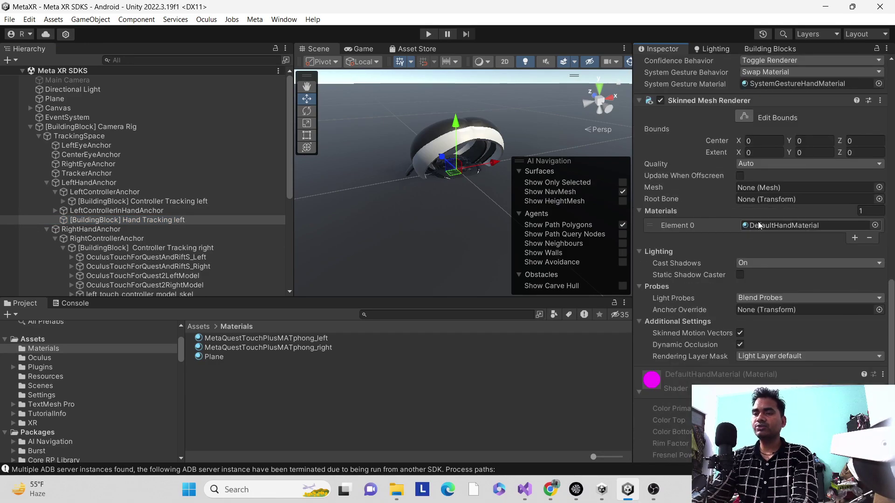
Locate DefaultHandMaterial in the Meta XR Core SDK package and copy its .mat file into the project's Assets/Materials folder
left_click(760, 225)
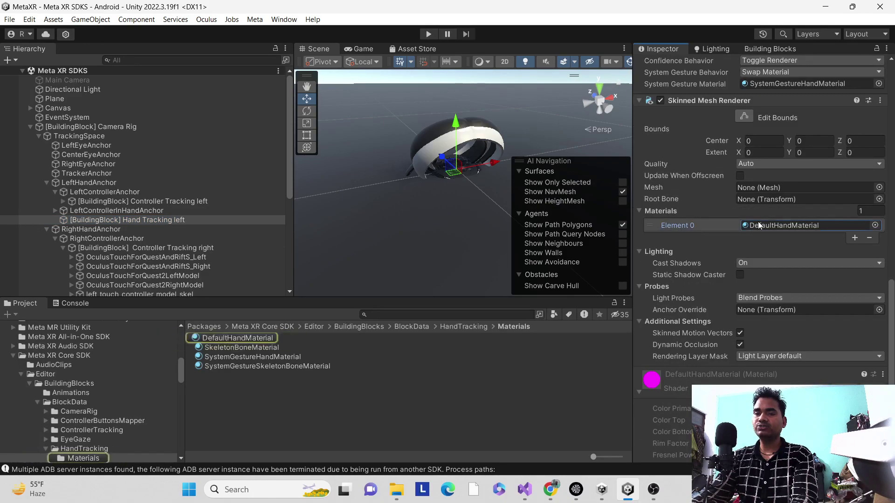
right_click(261, 342)
left_click(298, 32)
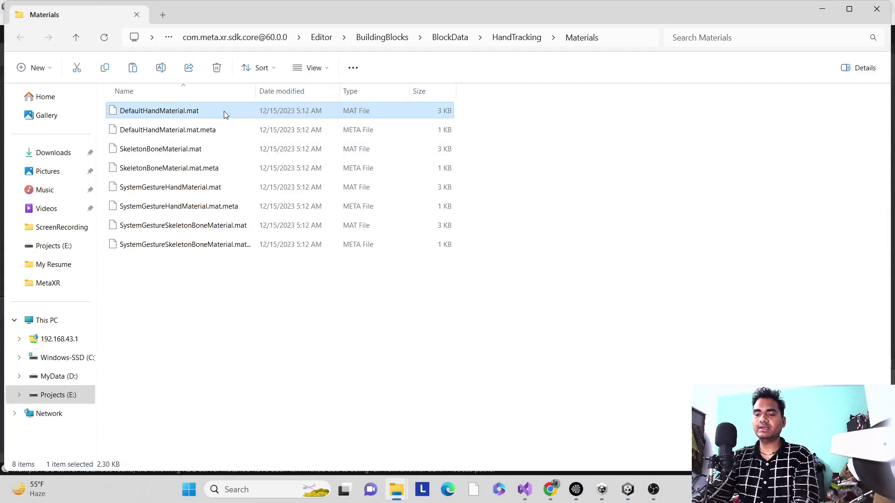
left_click(822, 9)
scroll(169, 368, "up", 10)
left_click(45, 351)
right_click(44, 351)
left_click(70, 368)
double_click(181, 111)
key("alt+Tab")
left_click(256, 339)
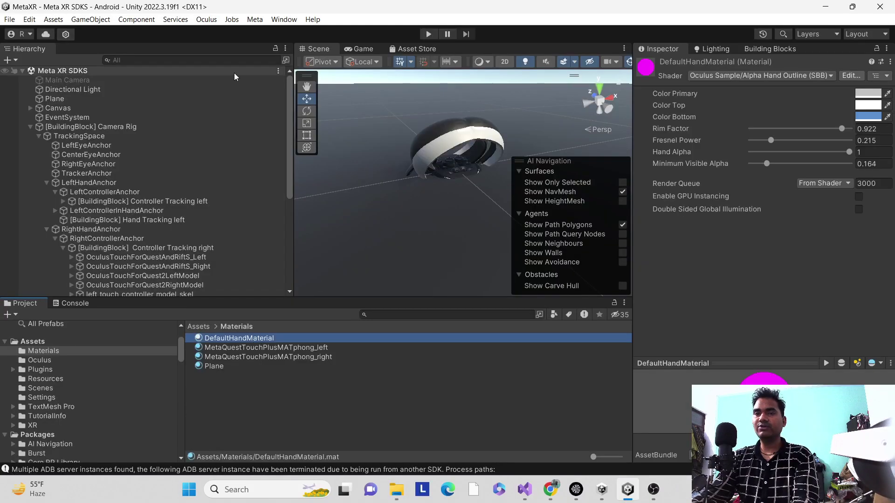
Try to convert the copied DefaultHandMaterial from a built-in material to URP
left_click(29, 19)
mouse_move(140, 452)
mouse_move(280, 452)
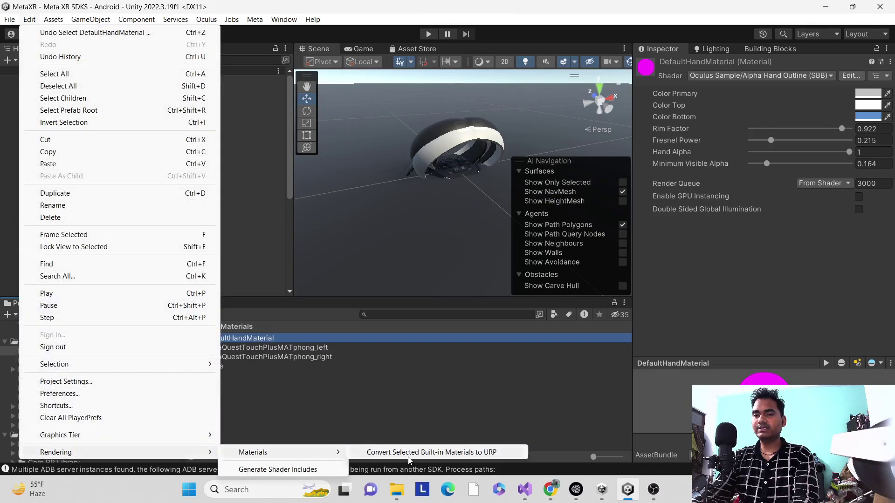
left_click(413, 450)
key("Return")
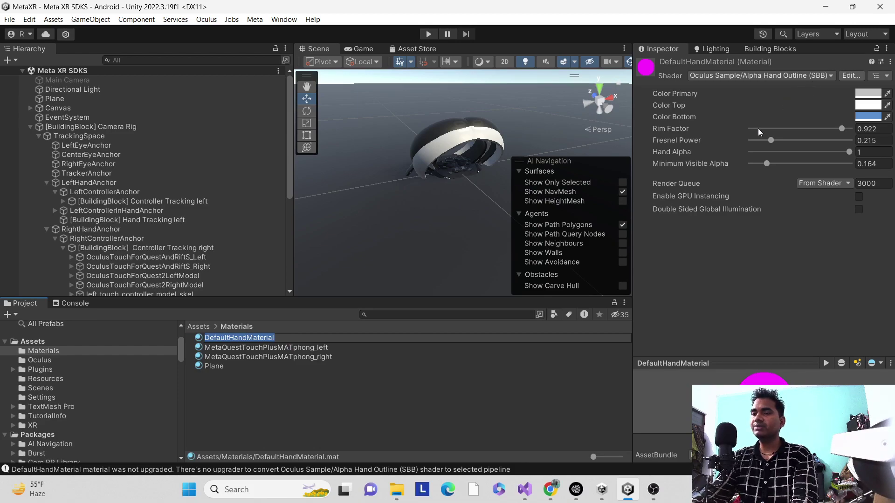
left_click(248, 407)
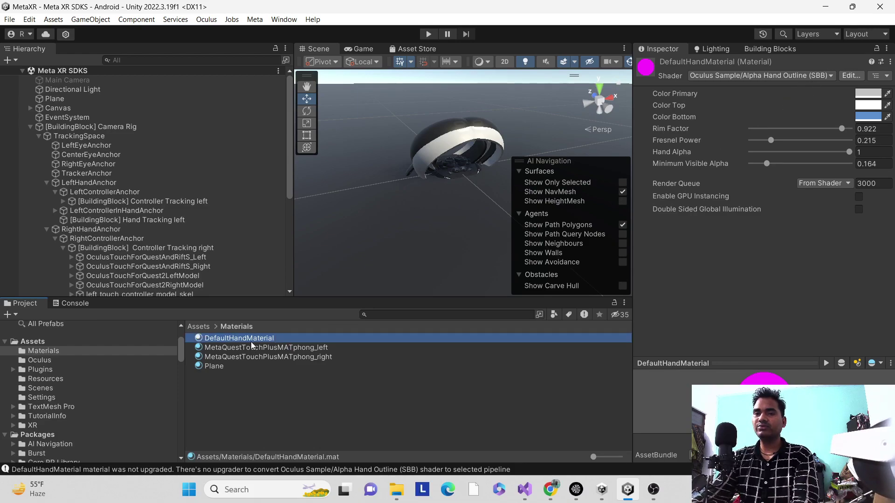
Duplicate the Plane material and name the copy HandMaterial
left_click(219, 369)
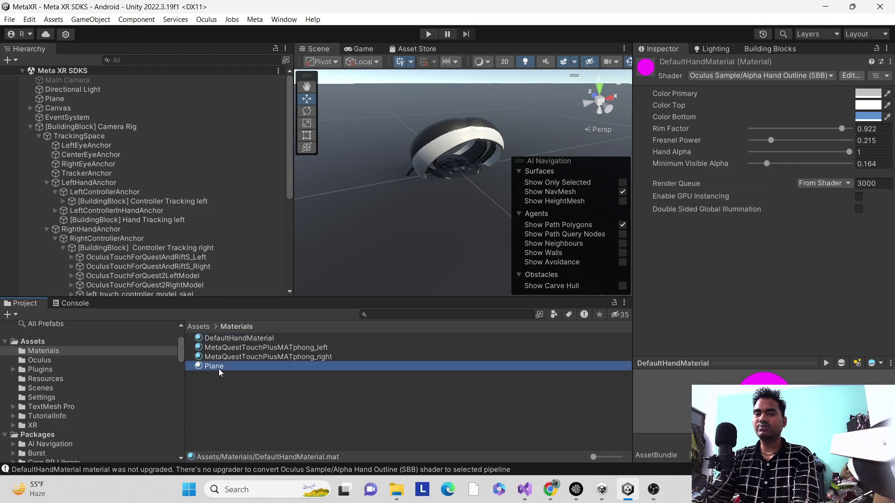
key("ctrl+d")
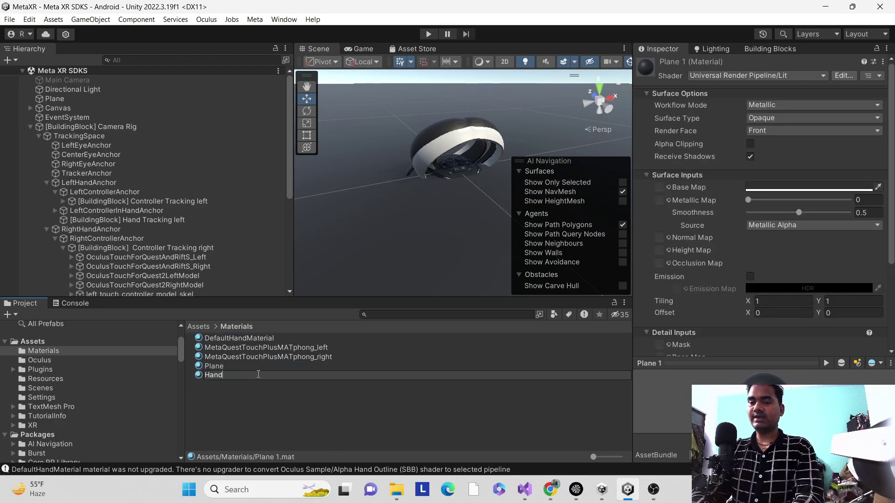
type("HandMaterial")
key("Return")
Set HandMaterial's Base Map colour to a light pinkish grey with red 192 and green 174
left_click(793, 186)
mouse_move(797, 272)
left_mouse_down()
mouse_move(796, 259)
mouse_move(798, 269)
left_mouse_up()
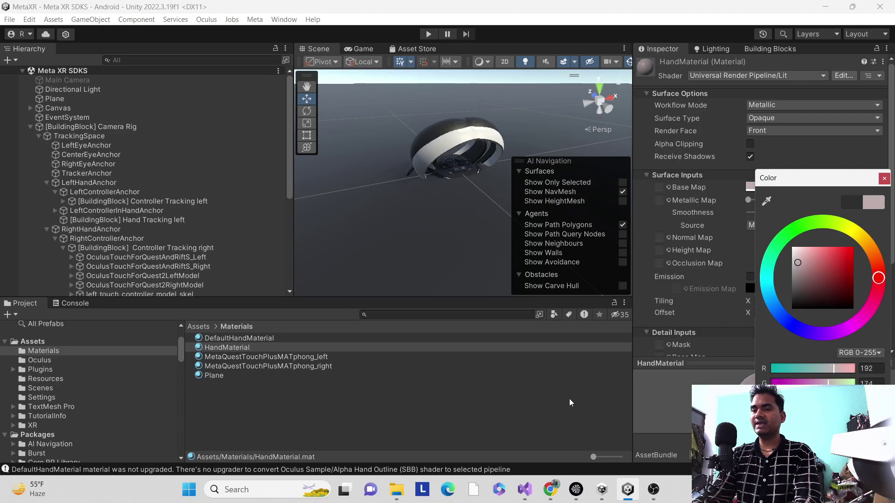
left_click(401, 439)
Assign HandMaterial to Element 0 of the Skinned Mesh Renderer on the left Hand Tracking object
left_click(196, 220)
scroll(770, 174, "down", 15)
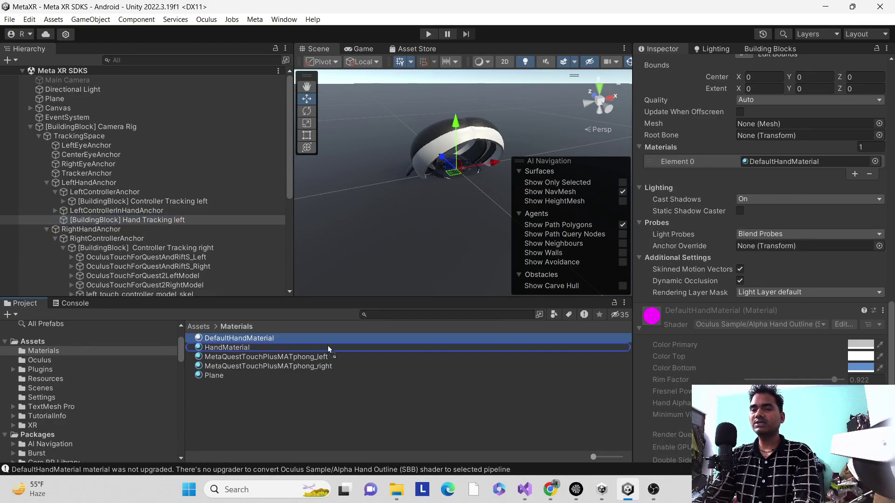
left_click_drag(239, 348, 741, 267)
left_click_drag(755, 223, 775, 168)
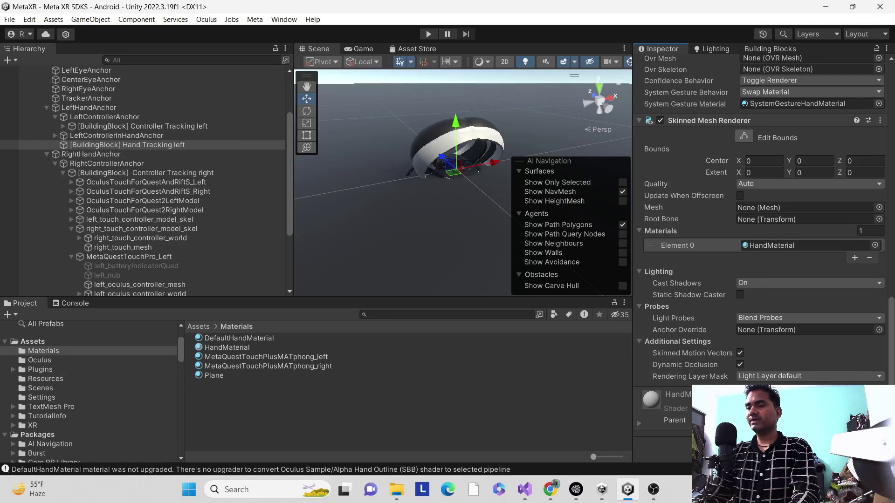
Assign HandMaterial to Element 0 of the Skinned Mesh Renderer on the right Hand Tracking object
scroll(174, 198, "down", 3)
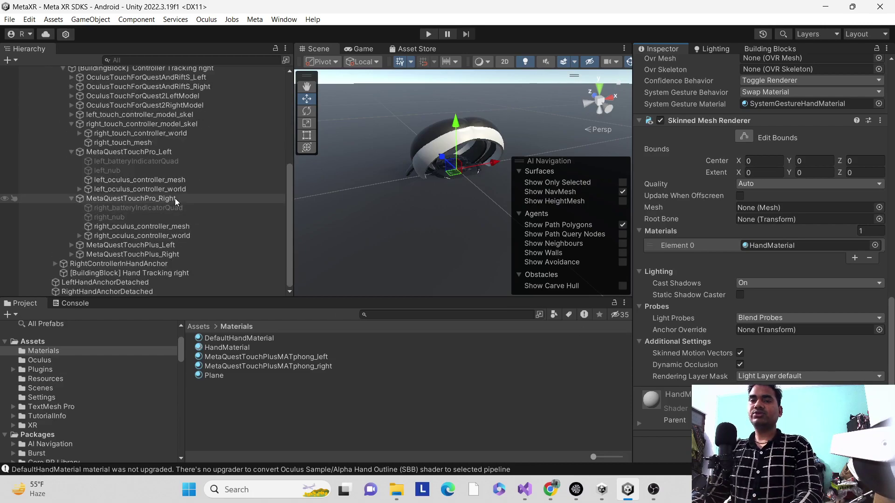
left_click(169, 272)
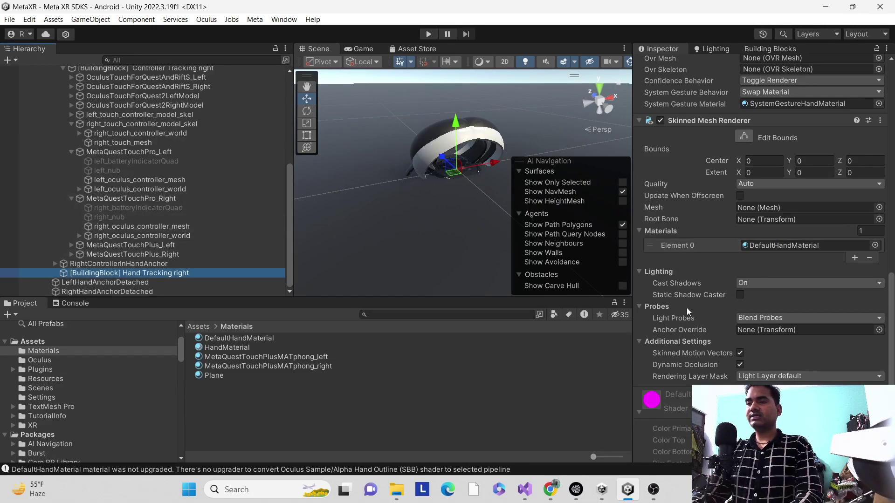
scroll(749, 210, "down", 3)
left_click_drag(233, 348, 806, 126)
scroll(145, 199, "up", 5)
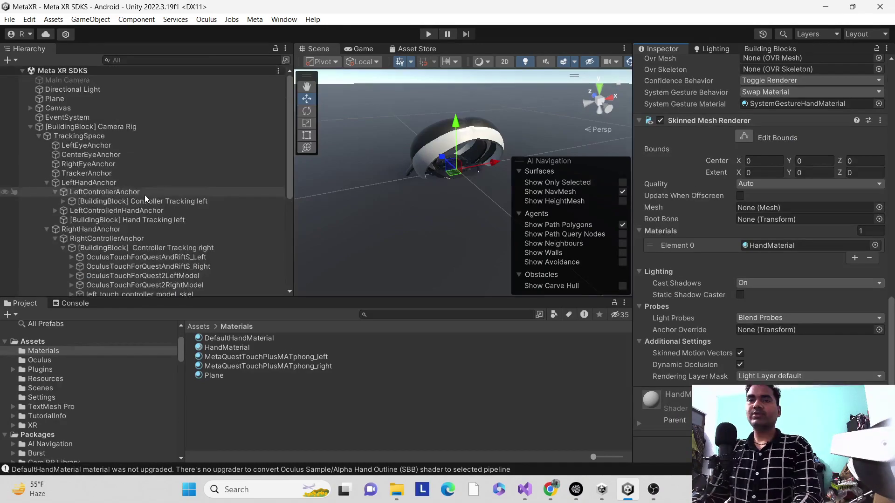